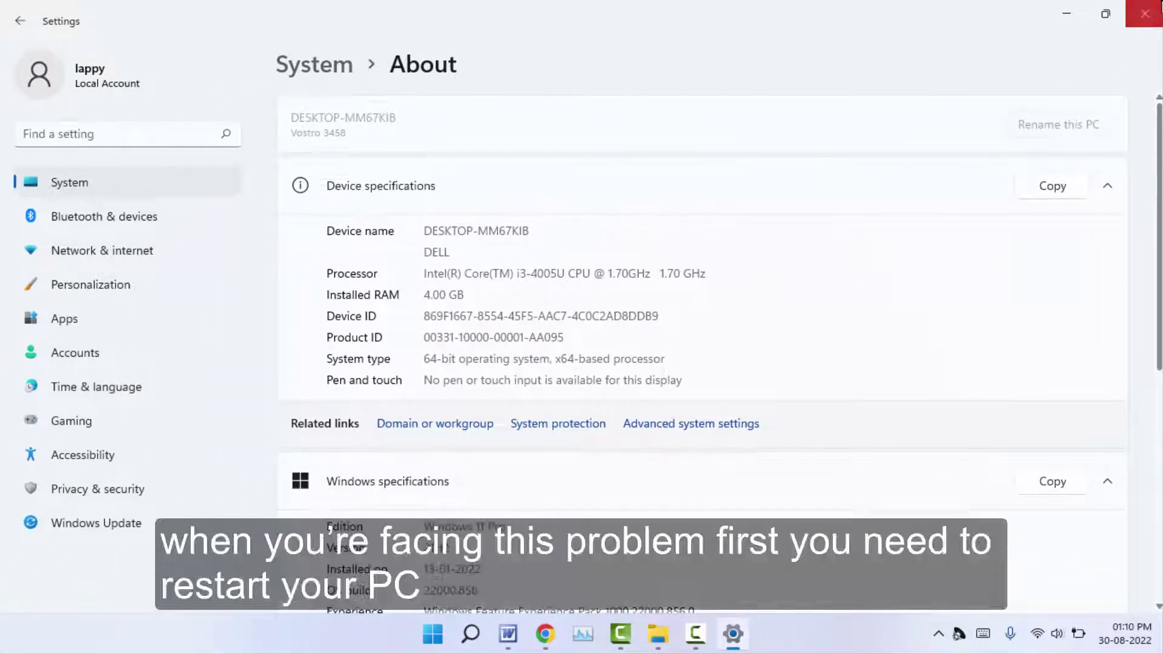
Close Settings and launch Control Panel from a 'cp' Start search.
{"action": "left_click", "coordinate": [1160, 8]}
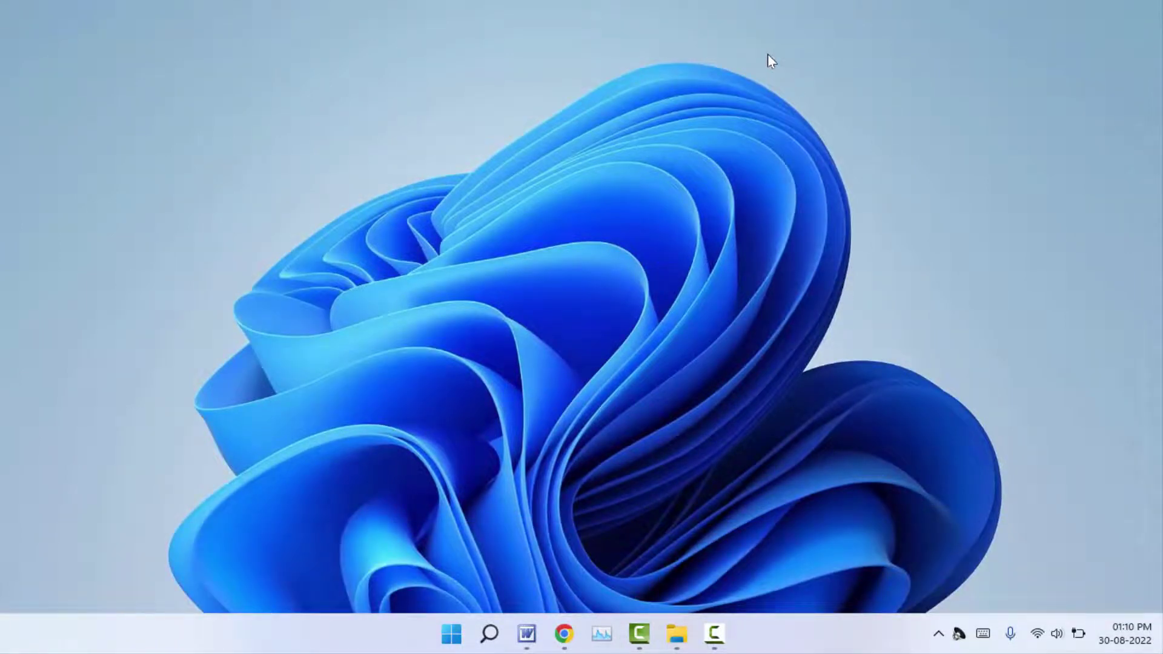
{"action": "key", "text": "super"}
{"action": "type", "text": "cp"}
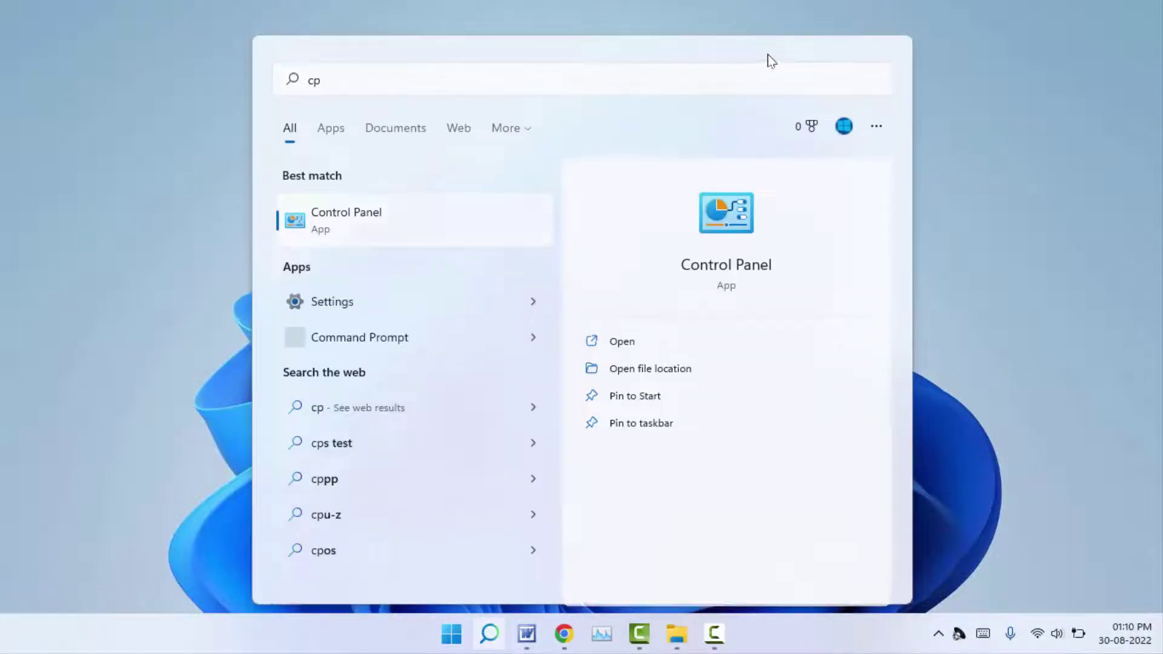
{"action": "key", "text": "Return"}
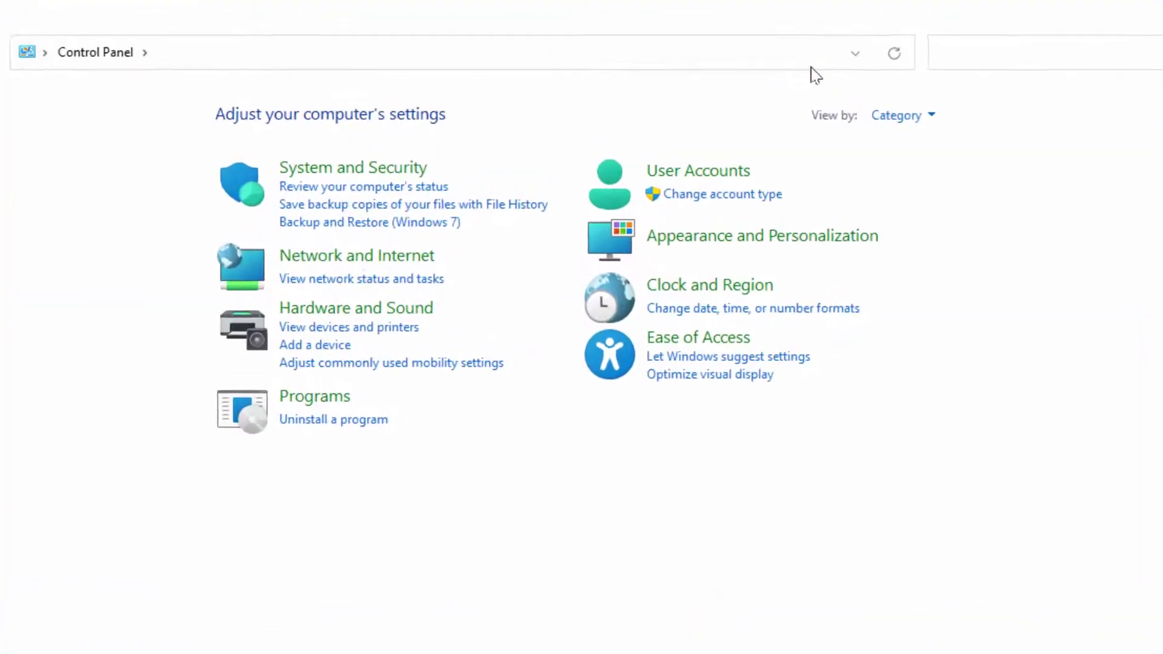
Open System Properties on the Remote tab via System and Security's Allow remote access.
{"action": "left_click", "coordinate": [376, 171]}
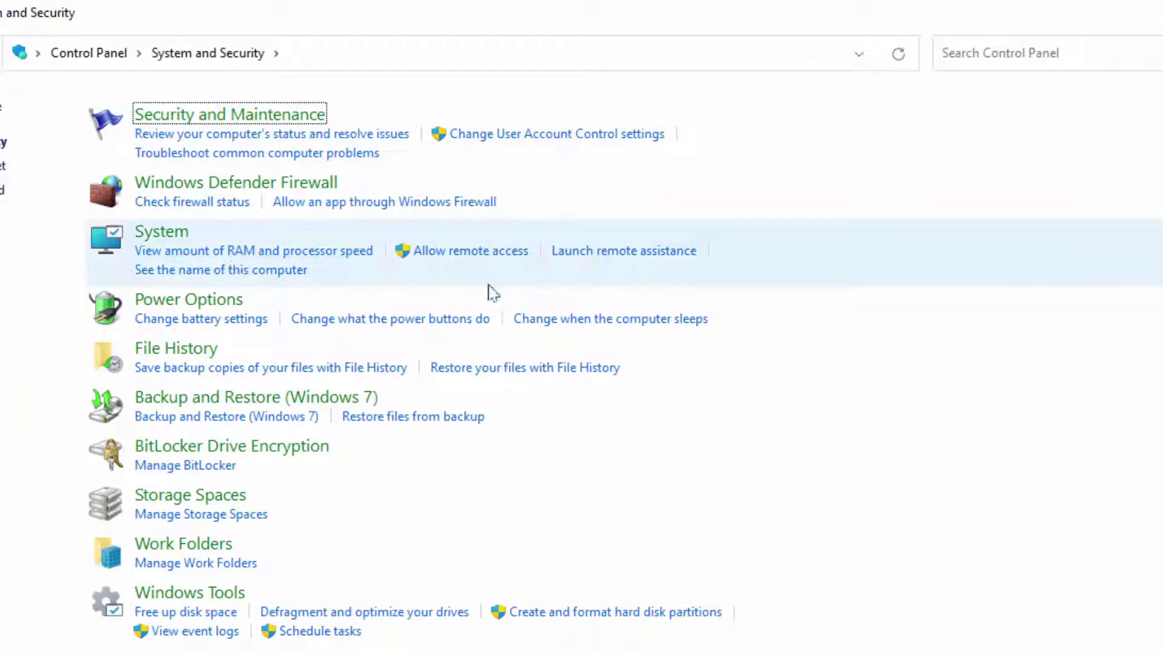
{"action": "left_click", "coordinate": [466, 260]}
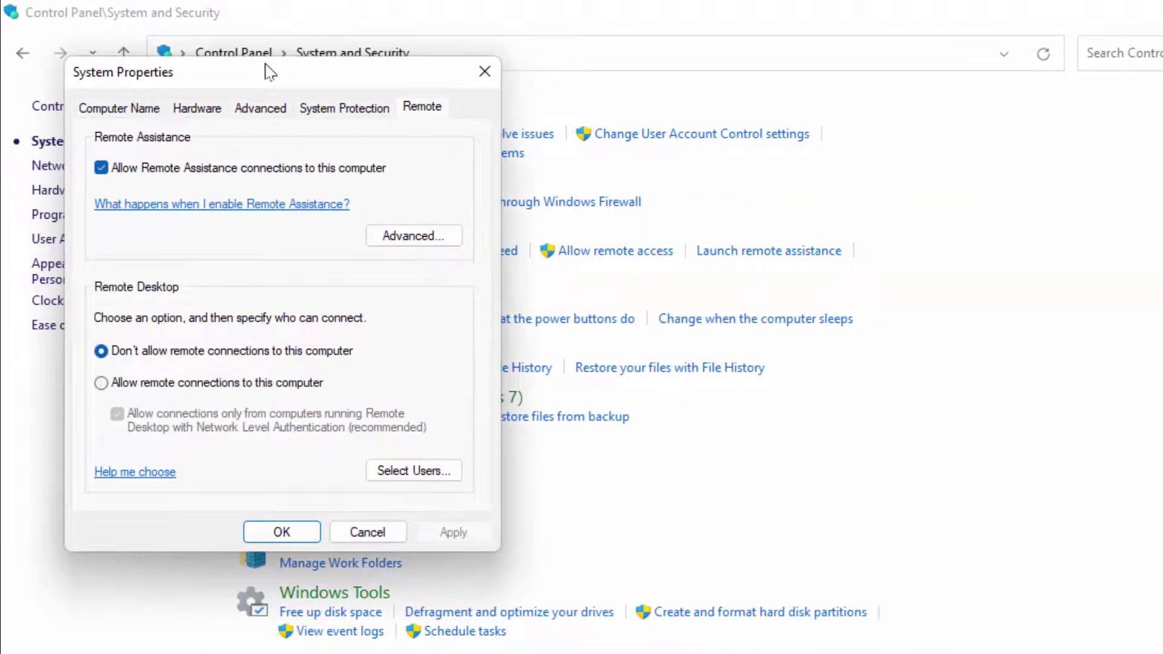
{"action": "left_click_drag", "start_coordinate": [266, 72], "coordinate": [507, 118]}
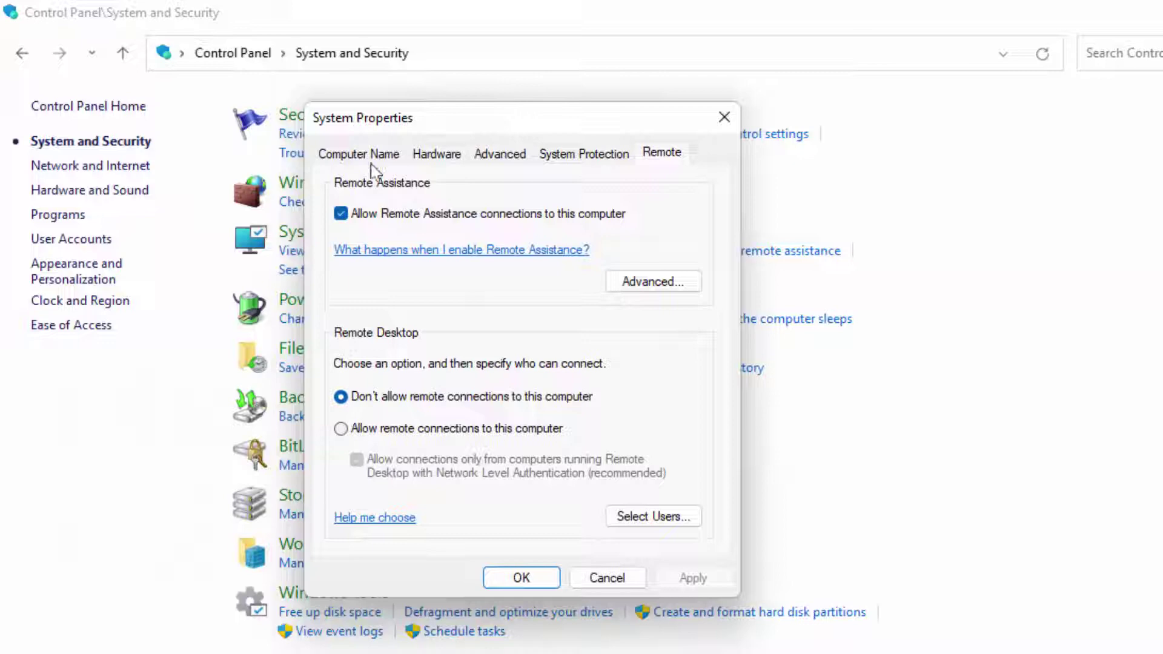
Confirm the Computer Name change dialog shows DELL, cancel it, and close System Properties.
{"action": "left_click", "coordinate": [362, 160]}
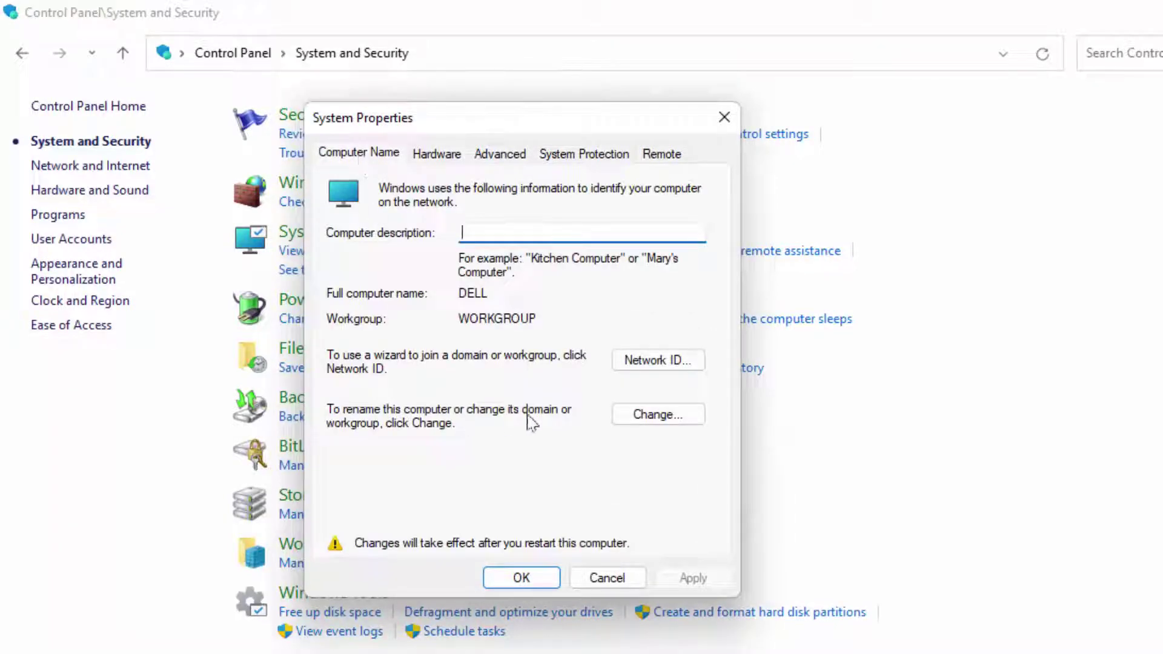
{"action": "left_click", "coordinate": [676, 413]}
{"action": "left_click", "coordinate": [441, 279]}
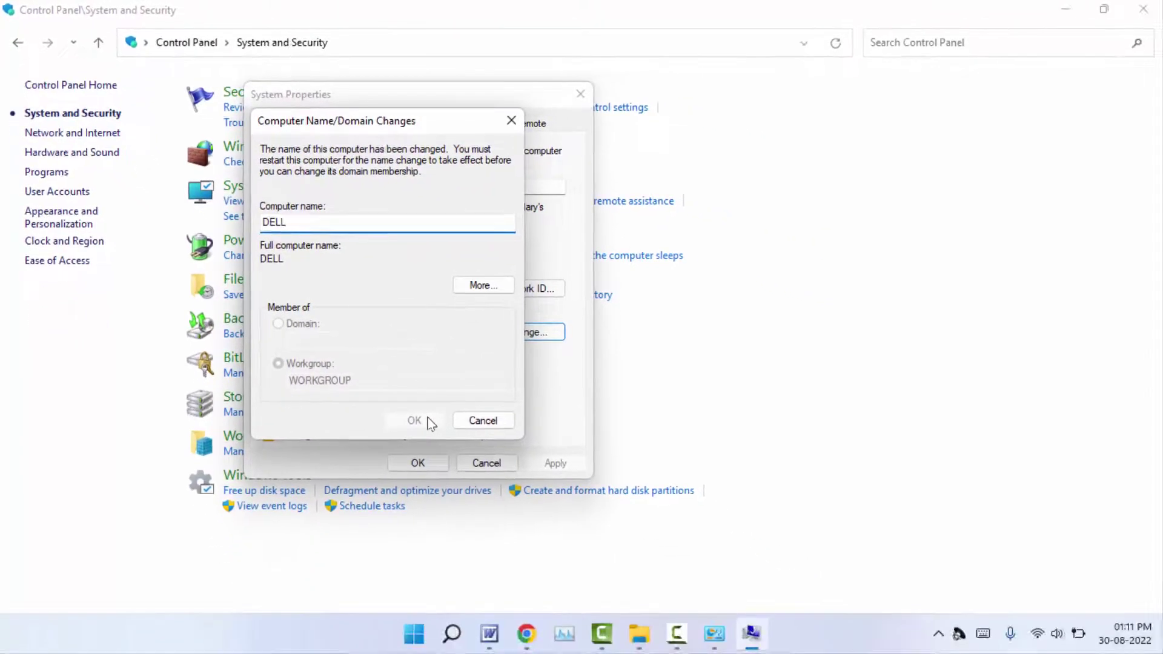
{"action": "key", "text": "Escape"}
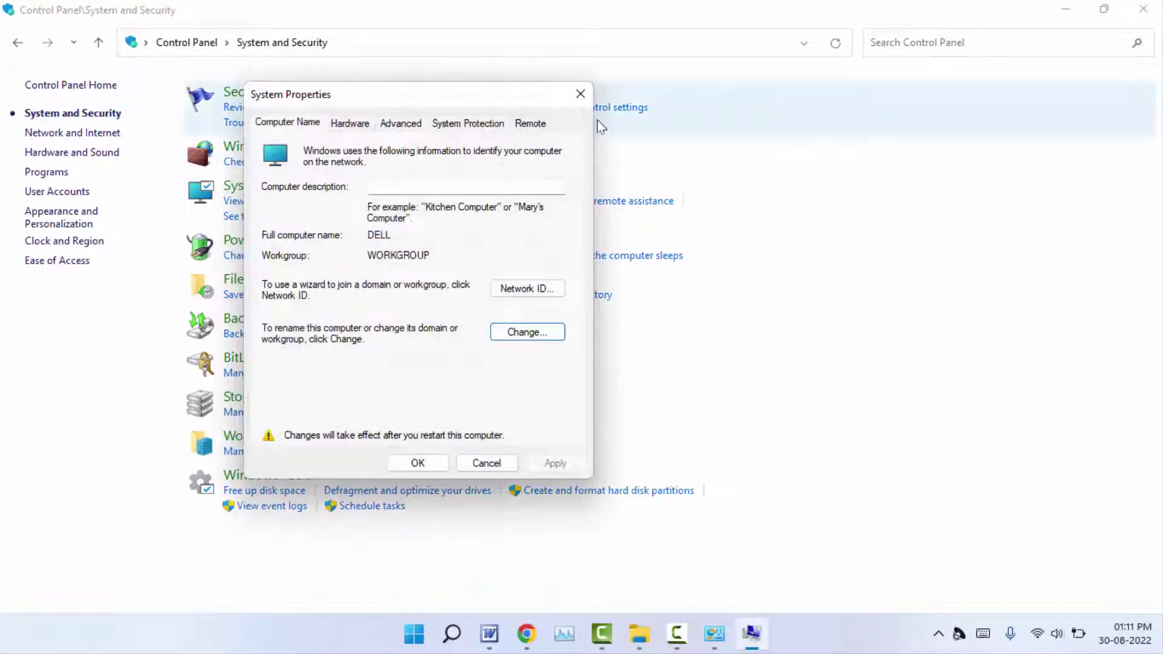
{"action": "left_click", "coordinate": [580, 93]}
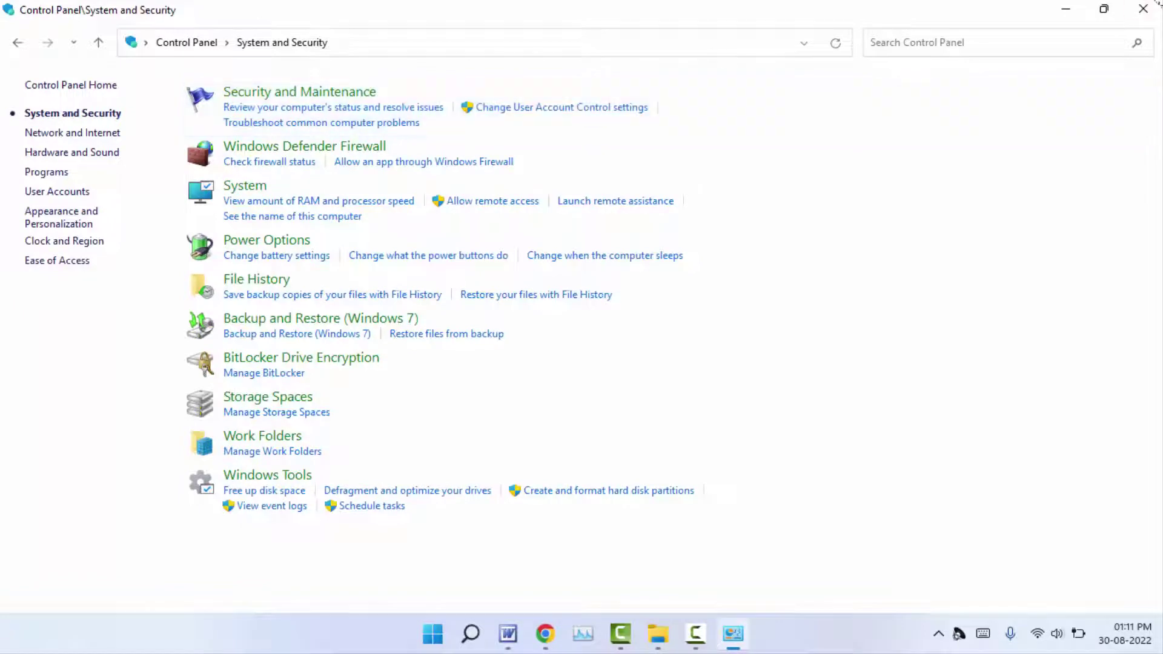
Close Control Panel and run Command Prompt as administrator from a 'cmd' search.
{"action": "left_click", "coordinate": [1151, 7]}
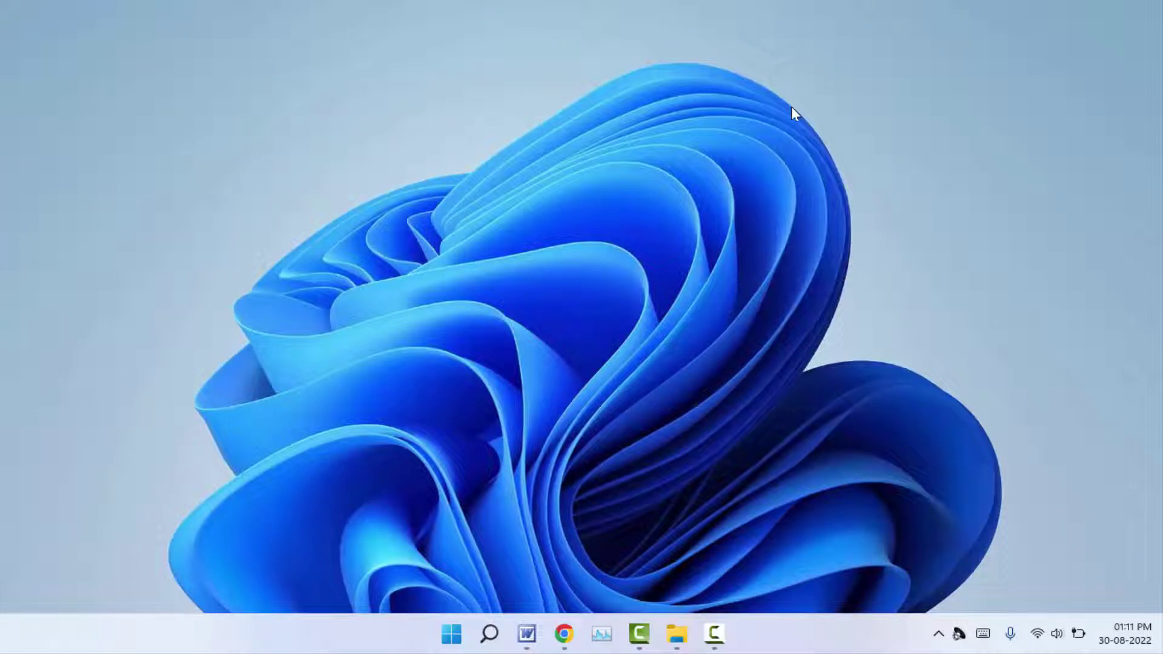
{"action": "key", "text": "super"}
{"action": "type", "text": "c"}
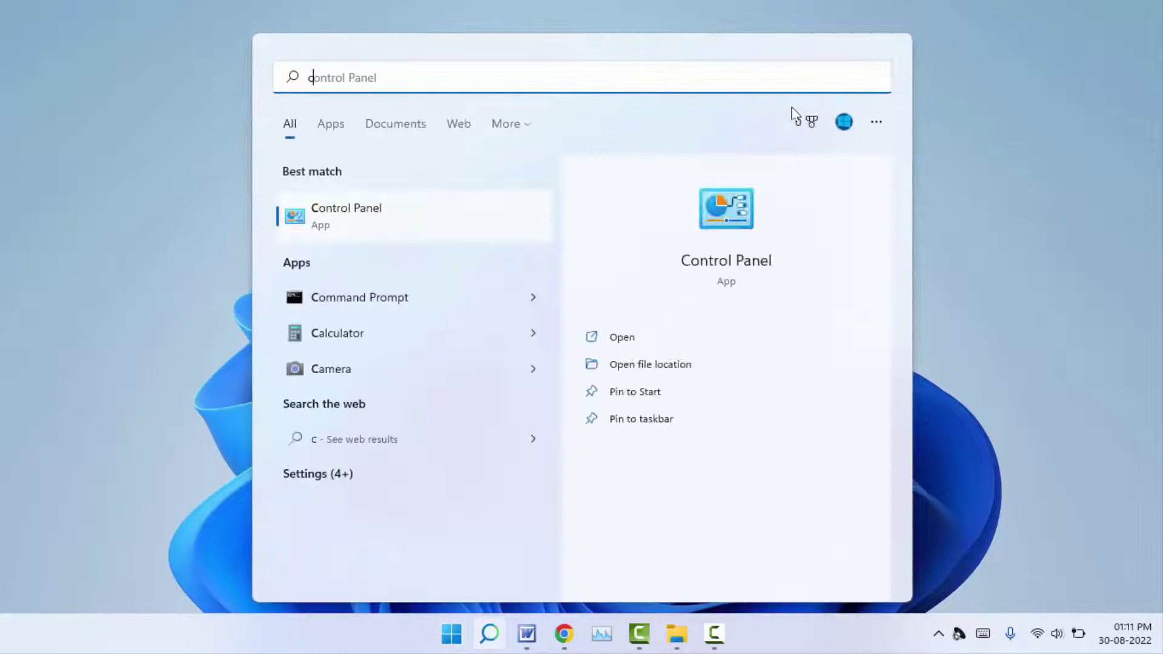
{"action": "type", "text": "md"}
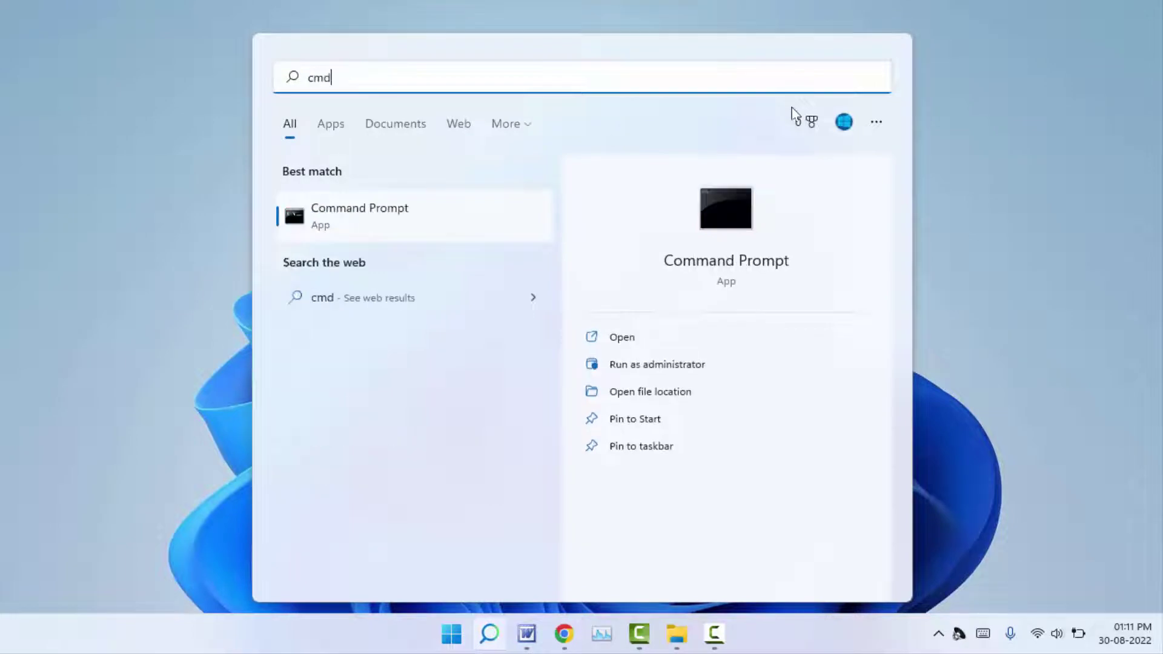
{"action": "right_click", "coordinate": [366, 228]}
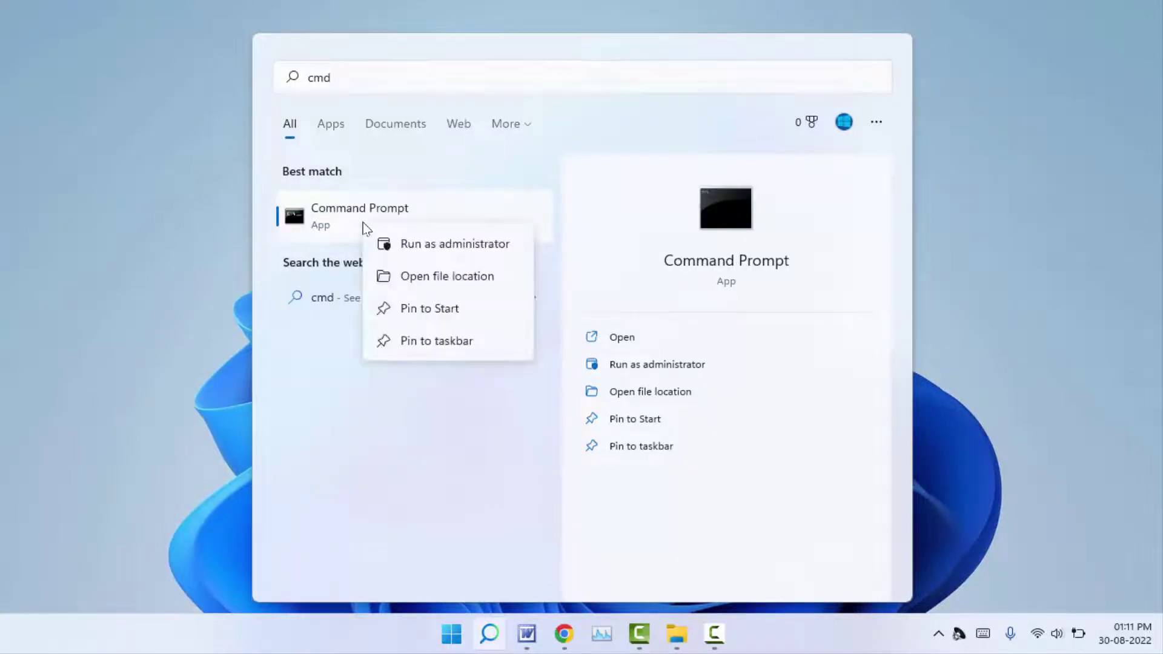
{"action": "left_click", "coordinate": [392, 243]}
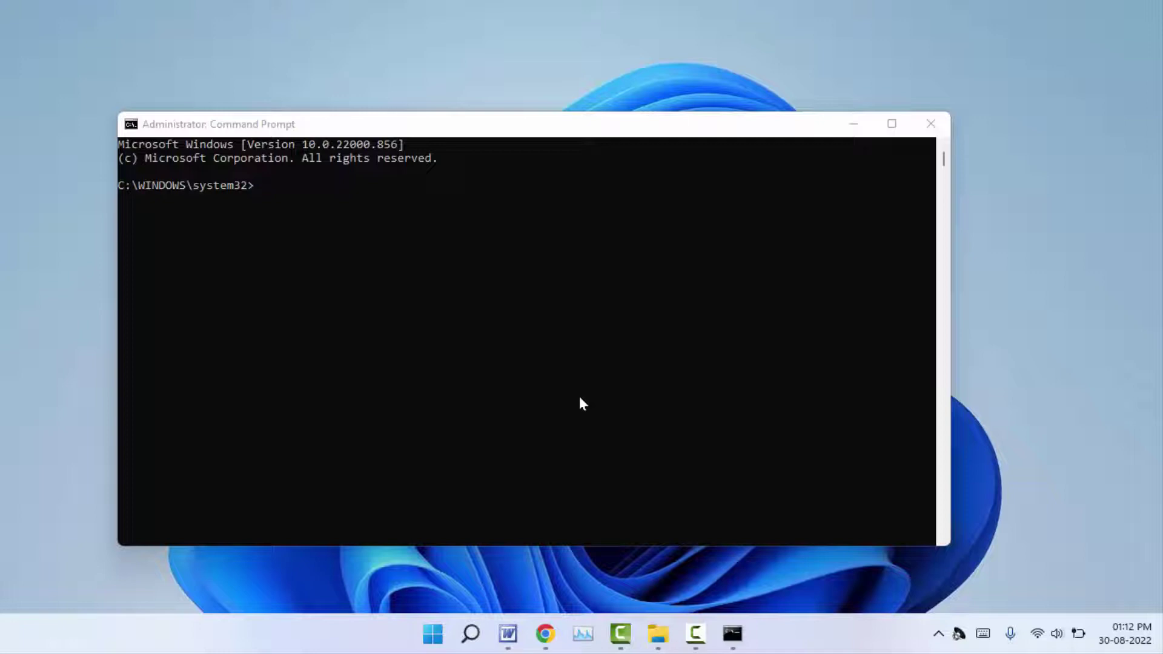
Copy '1.hostname' from the Word notes and run it at the administrator prompt.
{"action": "left_click", "coordinate": [508, 634]}
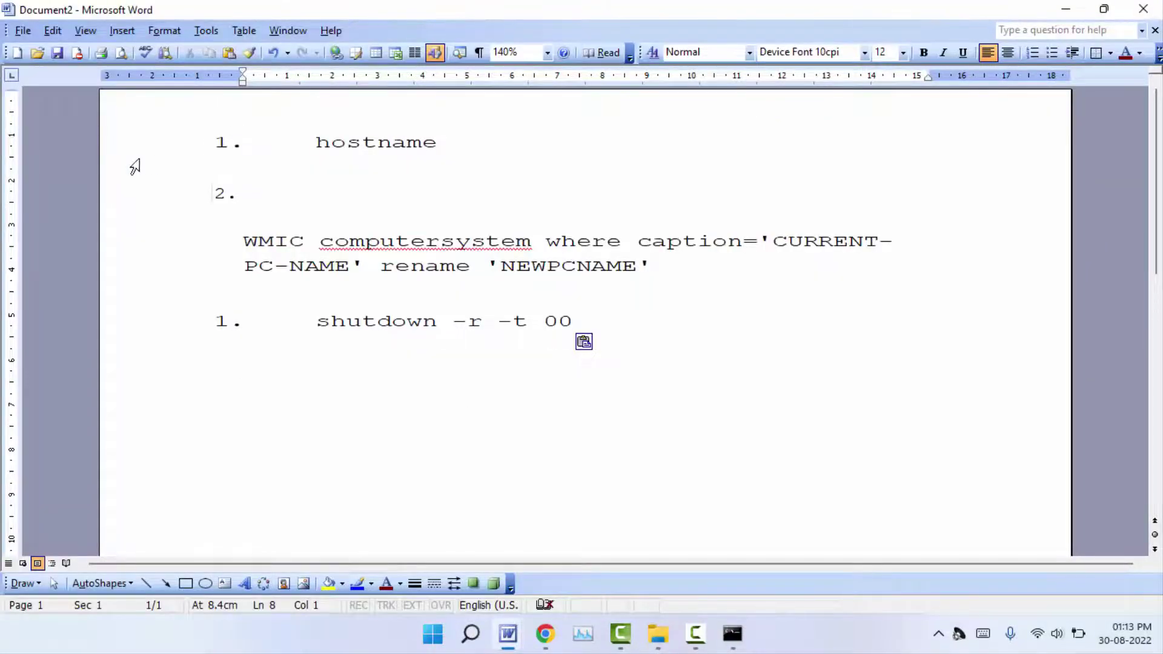
{"action": "left_click", "coordinate": [178, 146]}
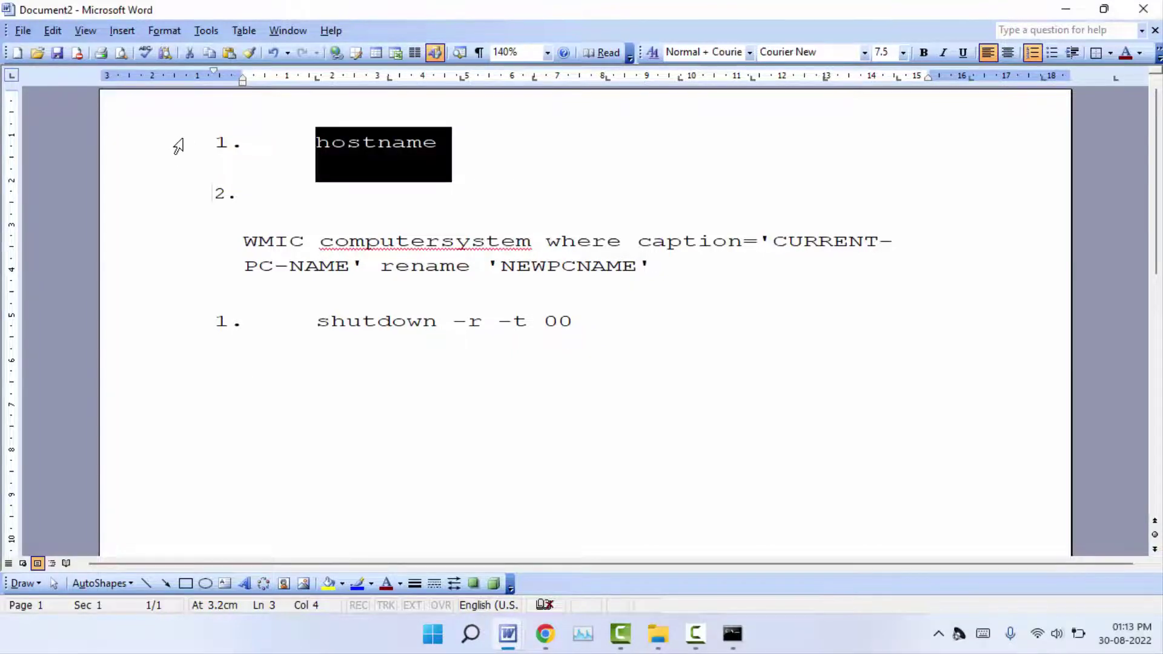
{"action": "left_click", "coordinate": [1067, 9]}
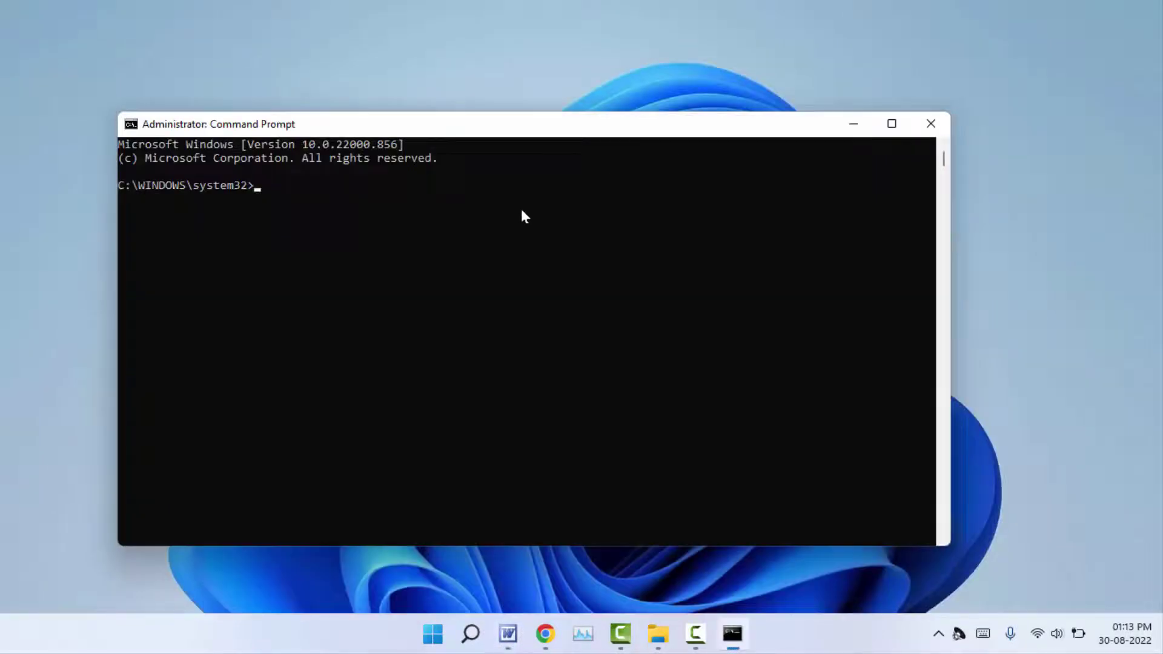
{"action": "type", "text": "1.hostname"}
{"action": "key", "text": "Return"}
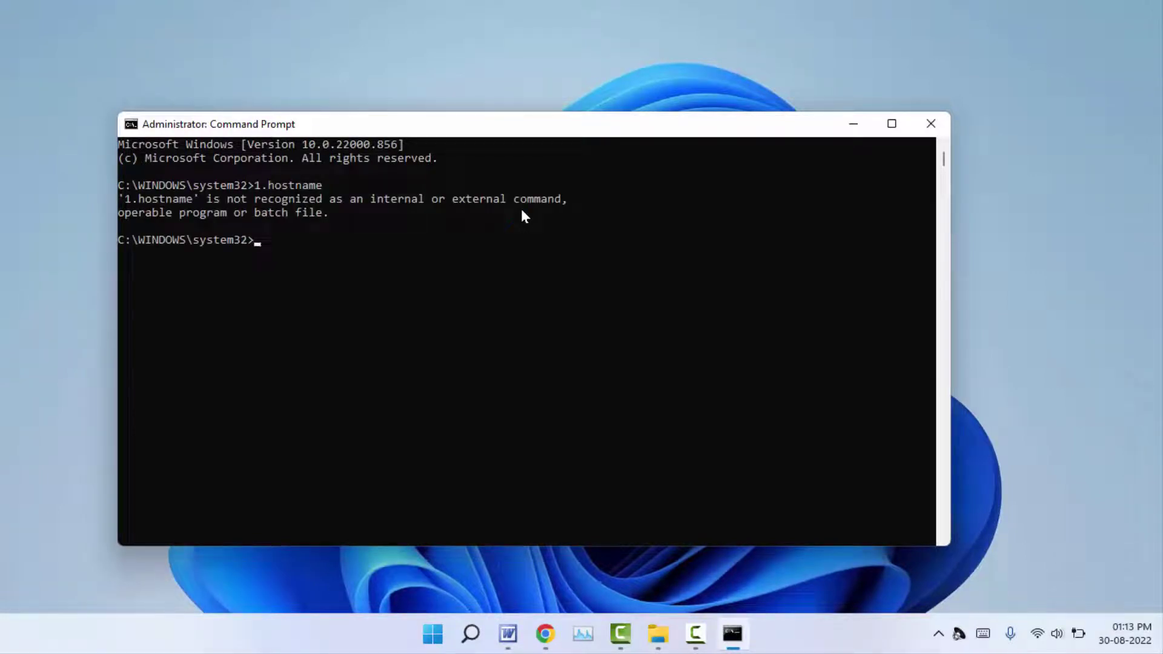
In Document2, delete the CURRENT-PC-NAME placeholder from the WMIC rename command.
{"action": "mouse_move", "coordinate": [523, 618]}
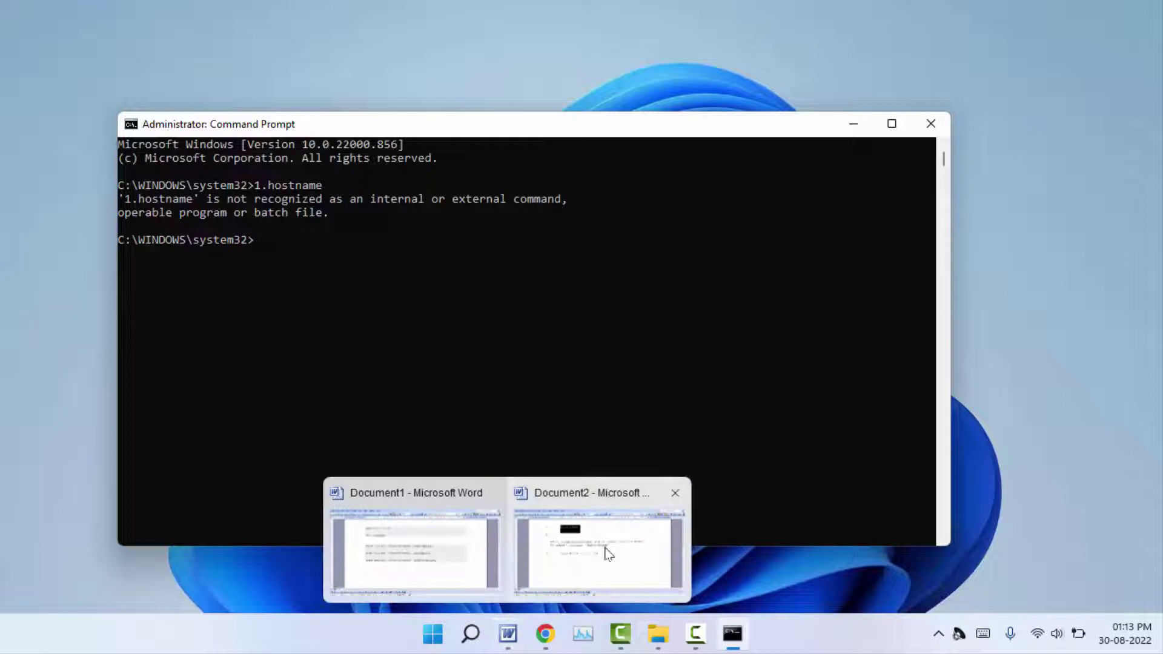
{"action": "left_click", "coordinate": [606, 549]}
{"action": "left_click", "coordinate": [219, 242]}
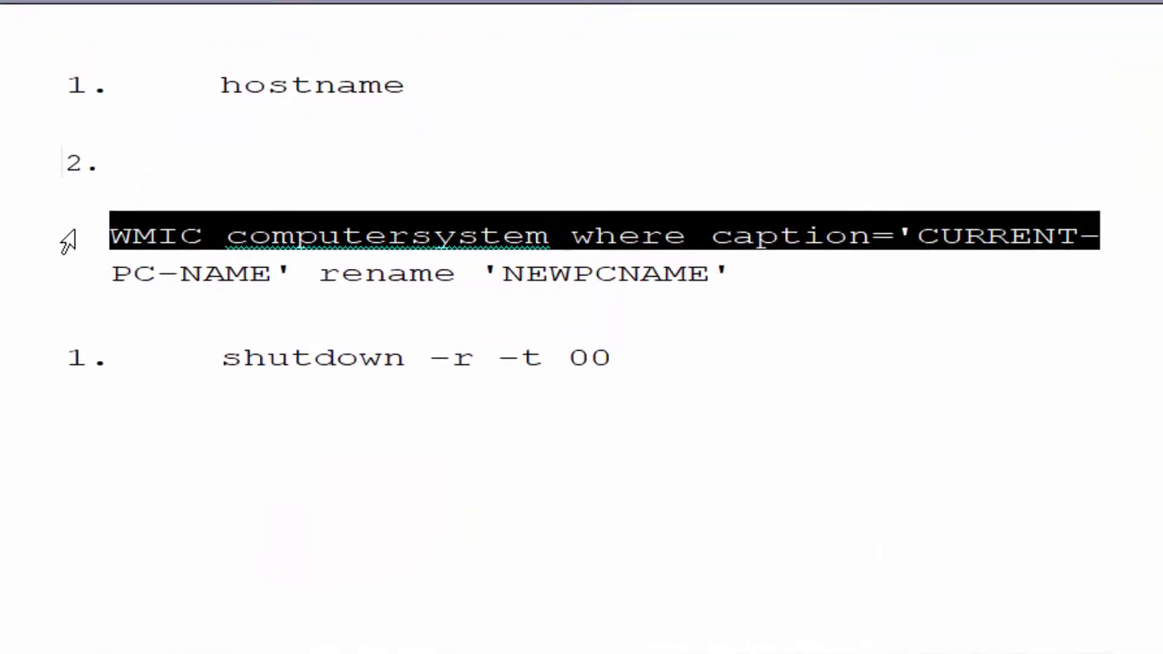
{"action": "left_click", "coordinate": [698, 232]}
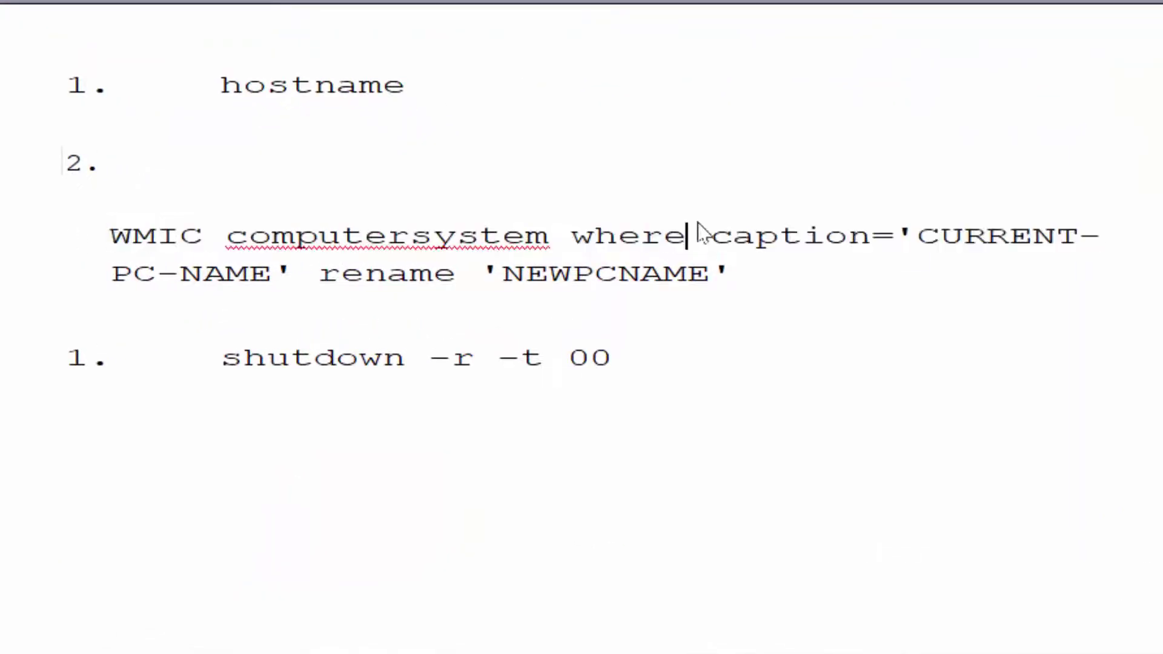
{"action": "left_click", "coordinate": [916, 236]}
{"action": "key", "text": "shift+Right"}
{"action": "key", "text": "shift+Right"}
{"action": "key", "text": "shift+Right"}
{"action": "key", "text": "shift+Right"}
{"action": "key", "text": "shift+Right"}
{"action": "key", "text": "shift+Right"}
{"action": "key", "text": "shift+Right"}
{"action": "key", "text": "shift+Right"}
{"action": "key", "text": "shift+Right"}
{"action": "key", "text": "shift+Right"}
{"action": "key", "text": "shift+Right"}
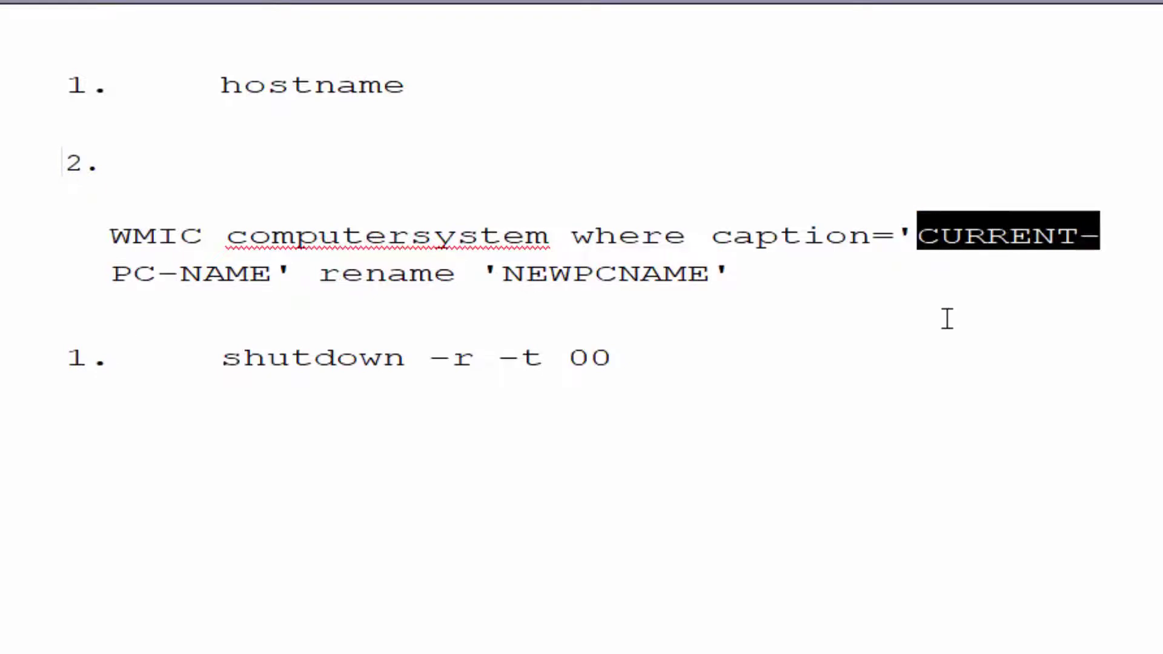
{"action": "key", "text": "shift+Right"}
{"action": "key", "text": "shift+Right"}
{"action": "key", "text": "shift+Right"}
{"action": "key", "text": "shift+Right"}
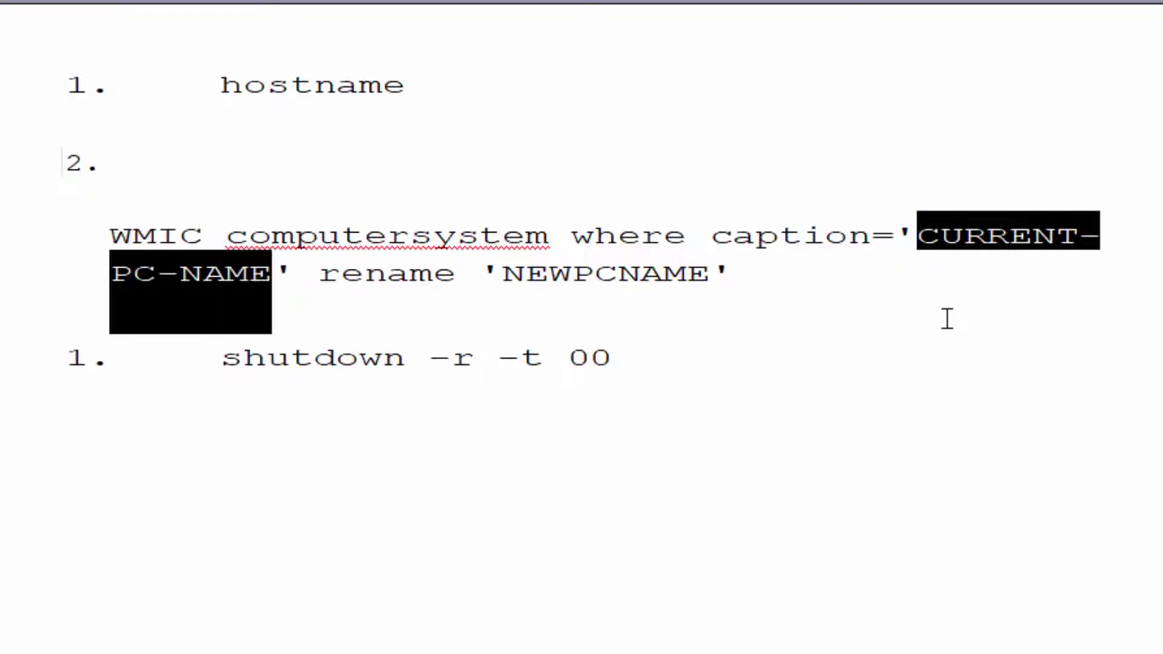
{"action": "key", "text": "Delete"}
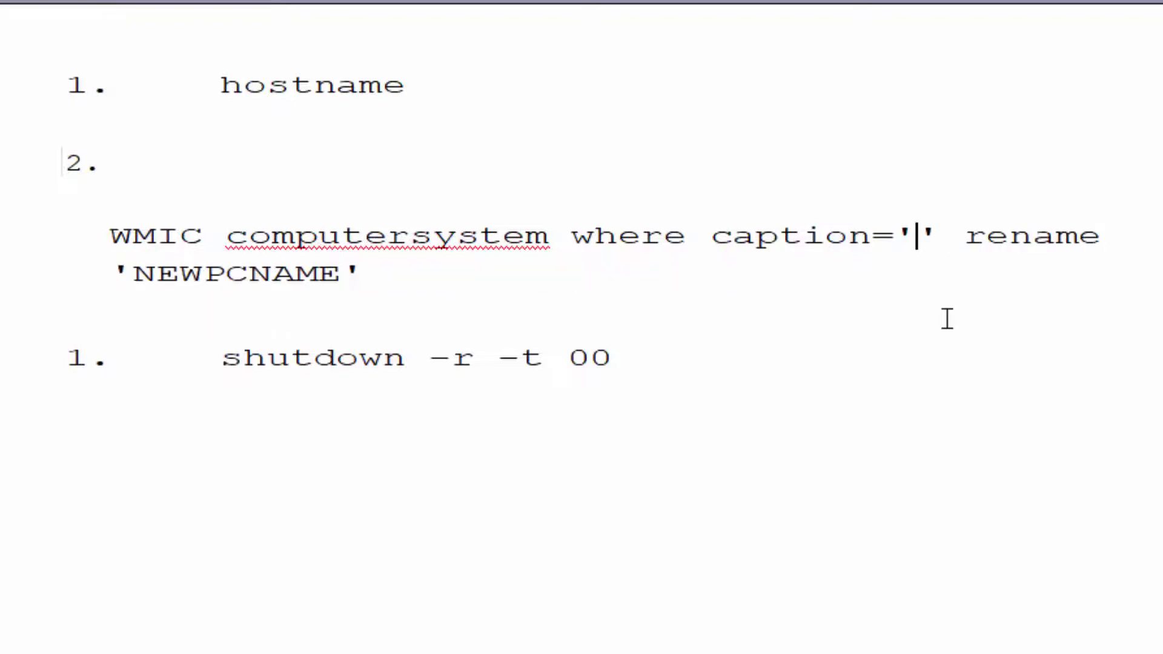
Enter 'lappy' as the caption value and select the finished WMIC command.
{"action": "type", "text": "lp"}
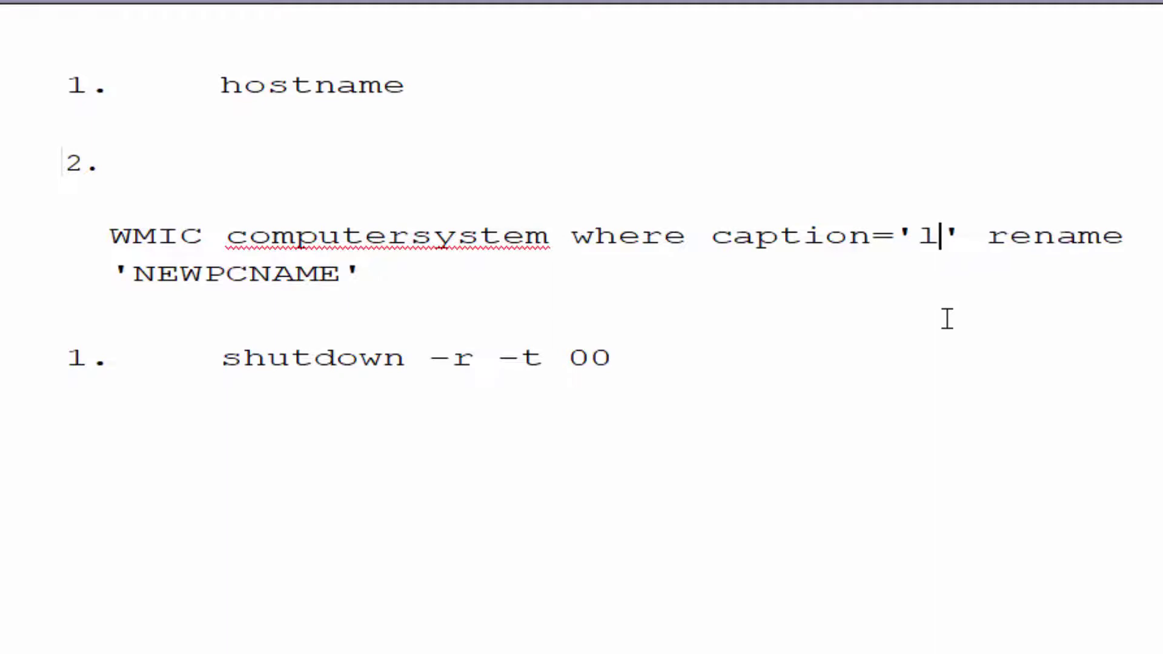
{"action": "key", "text": "BackSpace"}
{"action": "type", "text": "appy"}
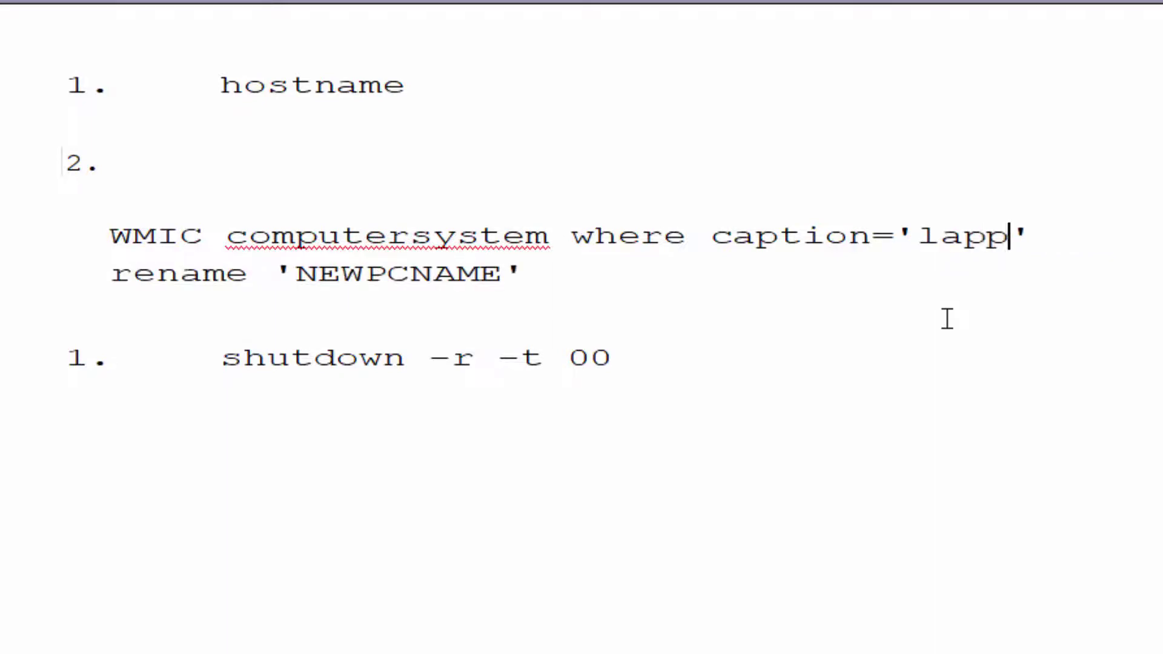
{"action": "left_click", "coordinate": [23, 226]}
{"action": "key", "text": "shift+Down"}
{"action": "key", "text": "shift+Down"}
Paste the WMIC rename command at the prompt and select 'shutdown -r -t 00' in Word.
{"action": "key", "text": "shift+Up"}
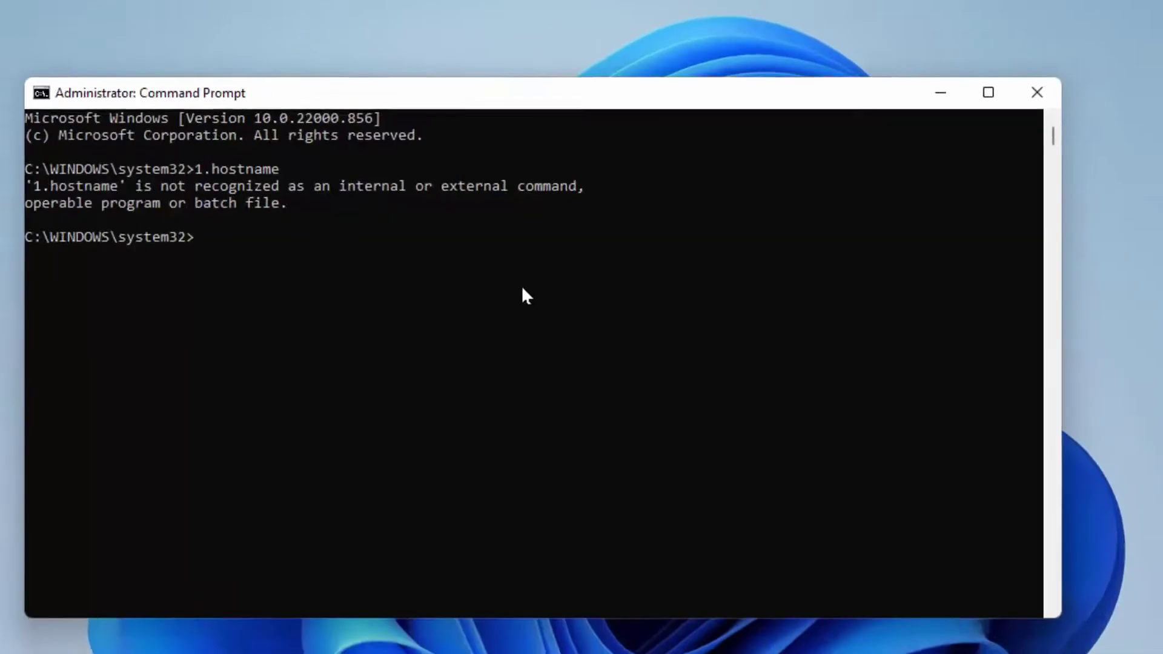
{"action": "type", "text": "WMIC computersystem where caption='lappy' rename 'NEWPCNAME'"}
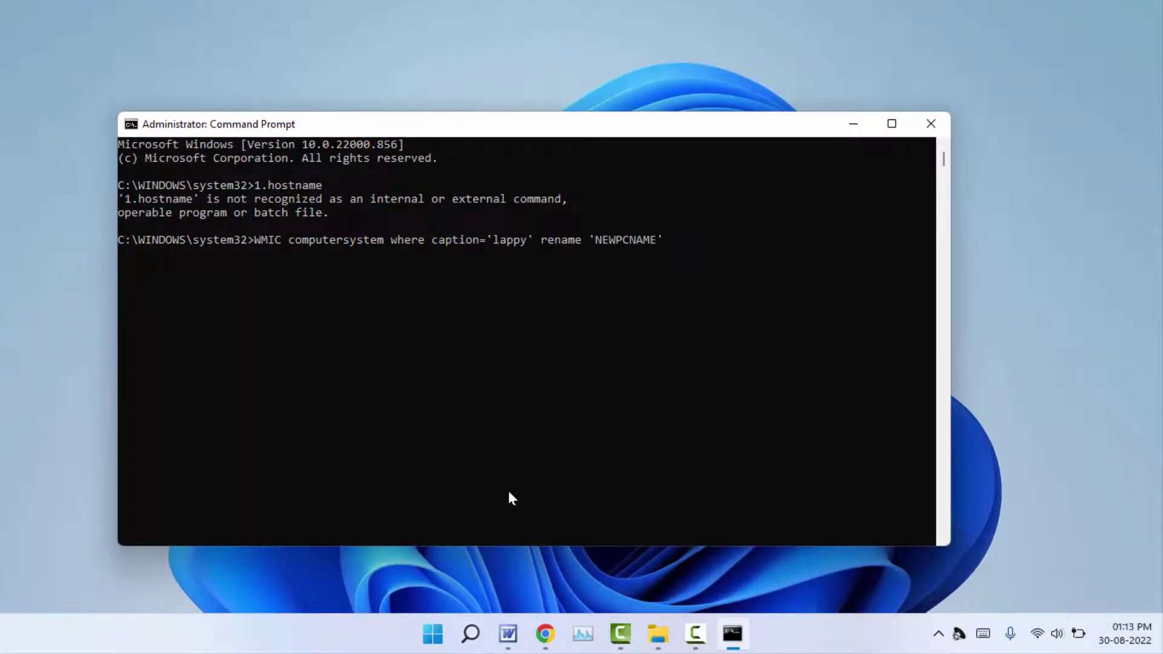
{"action": "mouse_move", "coordinate": [508, 634]}
{"action": "left_click", "coordinate": [591, 576]}
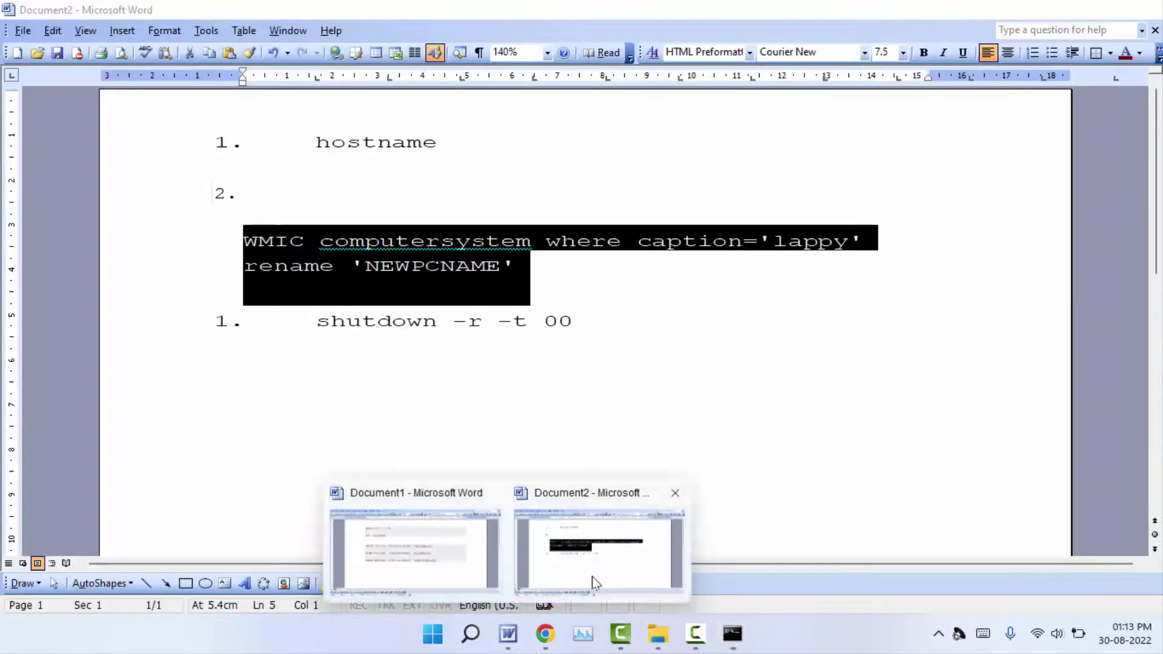
{"action": "left_click", "coordinate": [281, 321]}
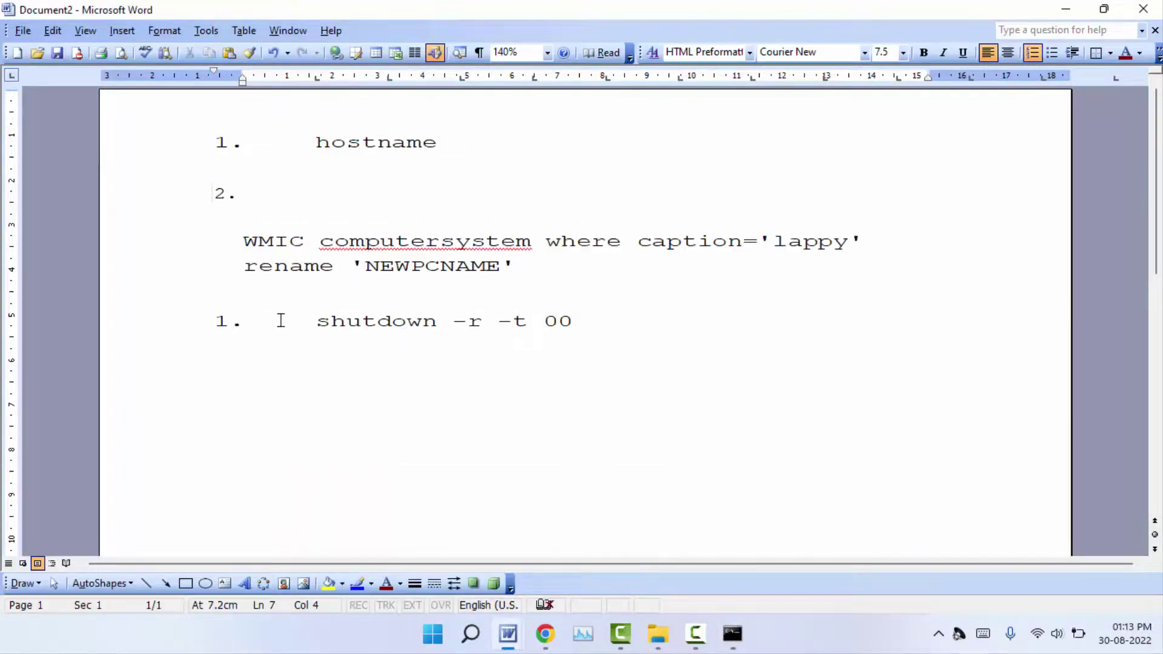
{"action": "triple_click", "coordinate": [281, 320]}
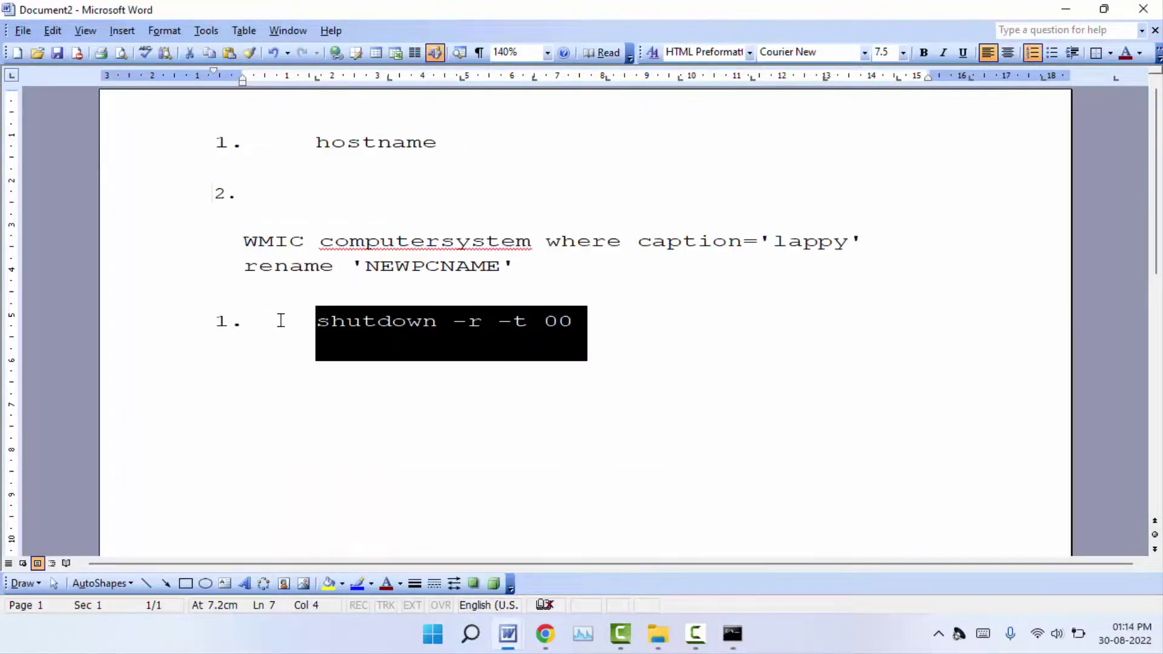
Paste the shutdown line into the console, then close the Command Prompt window.
{"action": "left_click", "coordinate": [1072, 8]}
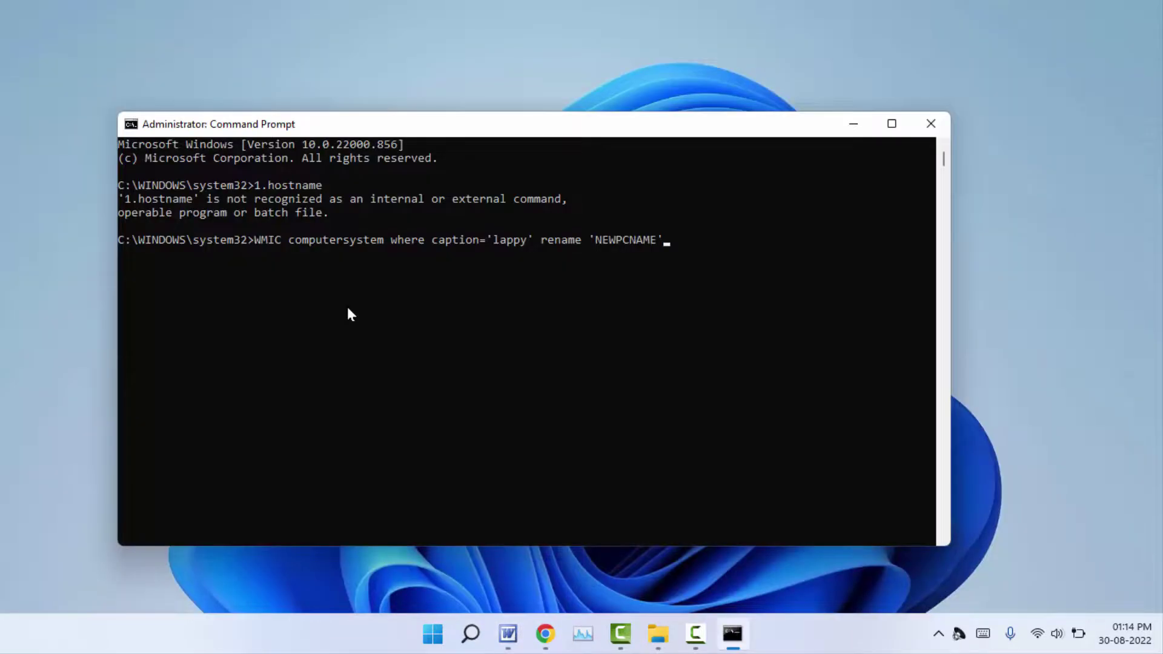
{"action": "right_click", "coordinate": [350, 313]}
{"action": "left_click", "coordinate": [350, 313]}
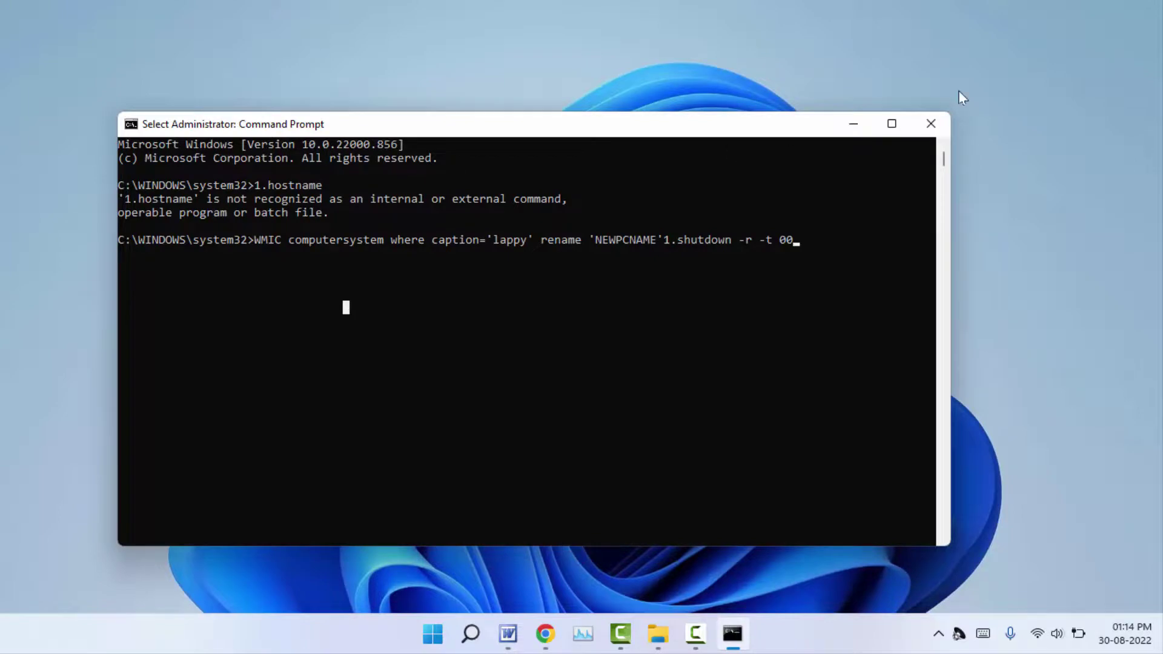
{"action": "left_click", "coordinate": [931, 124]}
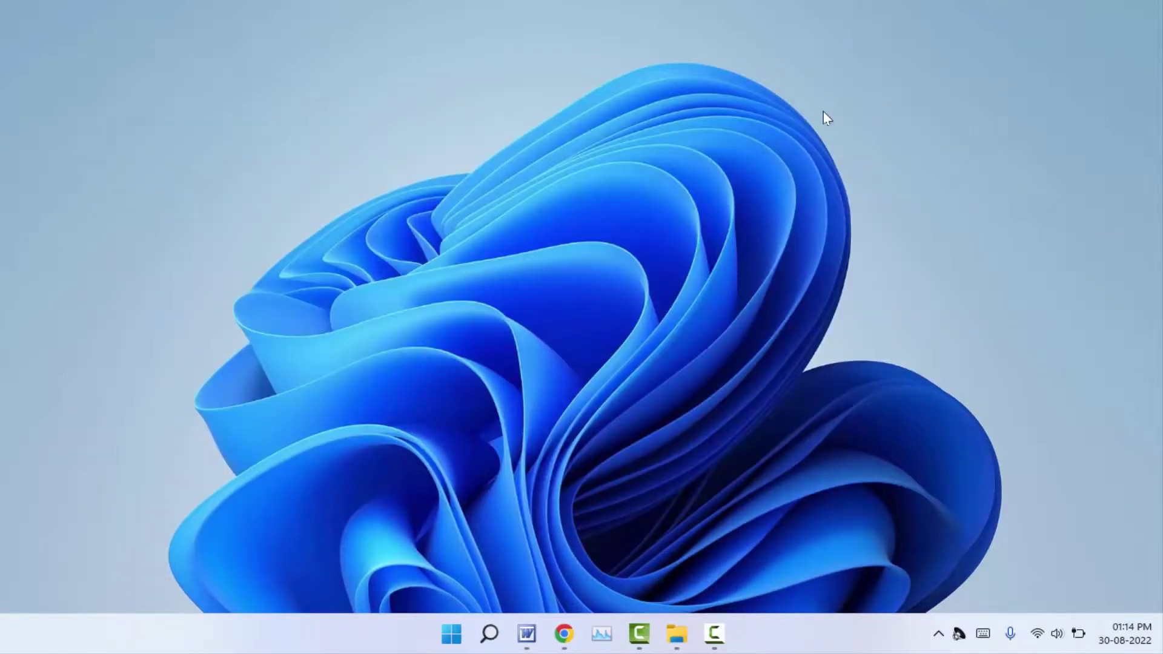